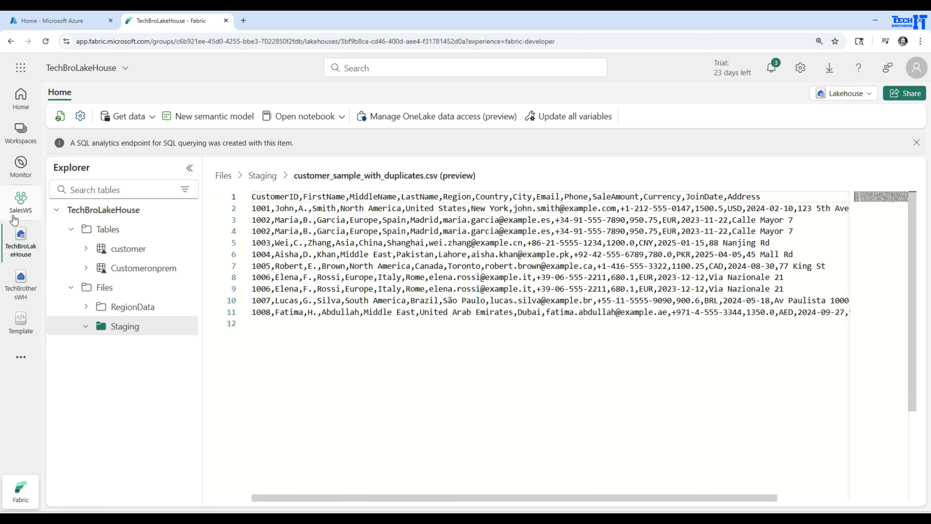
Step: Create a new Dataflow Gen2 named df_conditionalcolumn in the SalesWS workspace
click(21, 201)
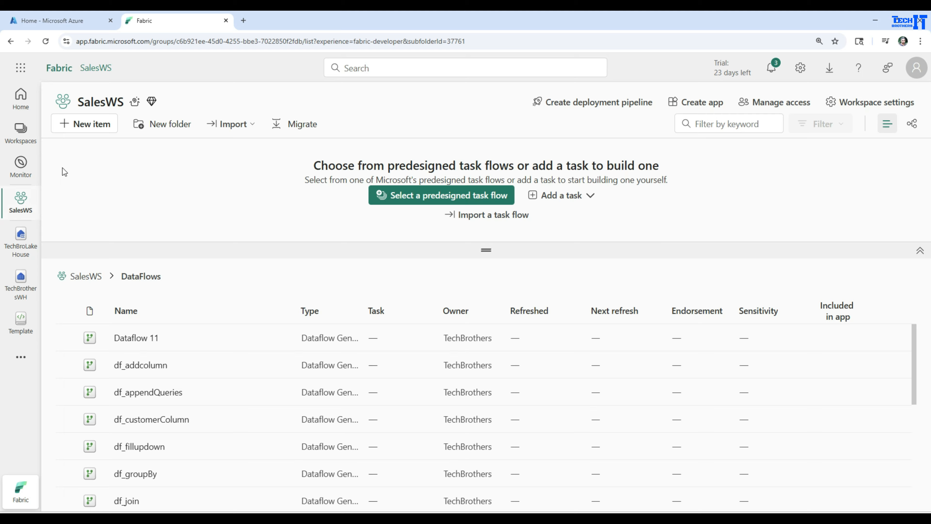
click(93, 127)
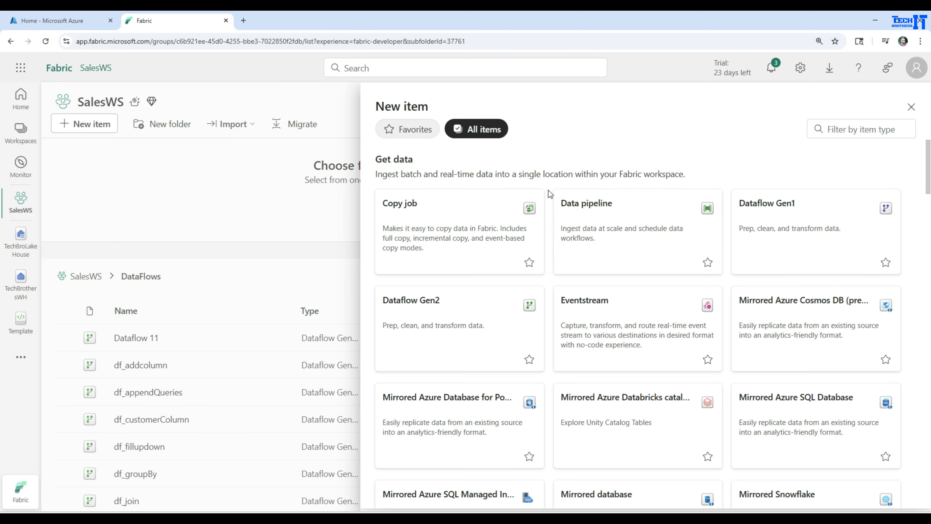
click(449, 330)
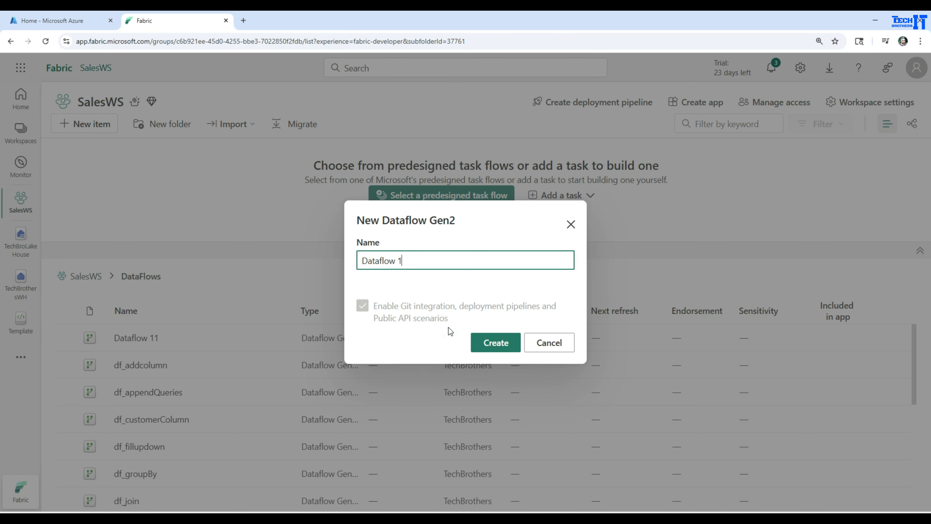
drag(407, 258, 298, 256)
text(d)
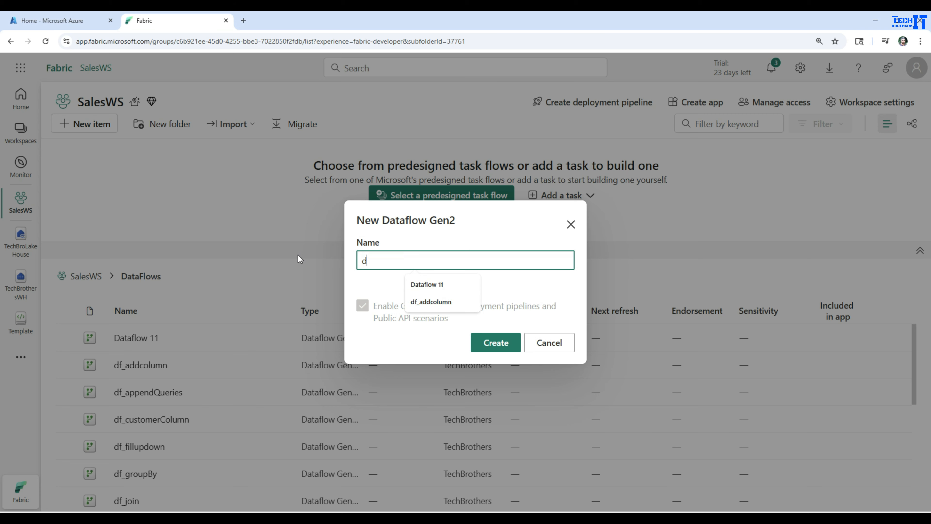
text(f_conditionalcol)
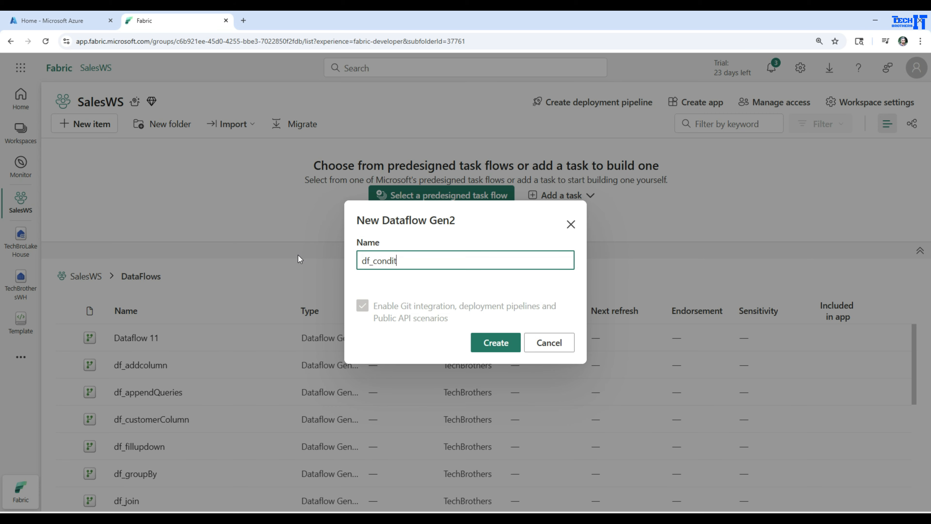
text(umn)
key(Return)
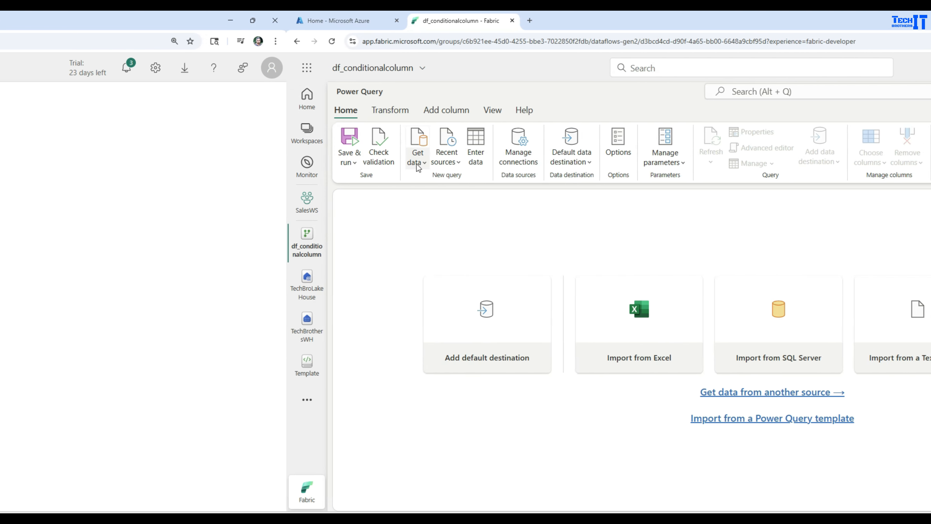
Step: Open the full data source catalogue and choose Lakehouse from the Microsoft Fabric sources
click(132, 163)
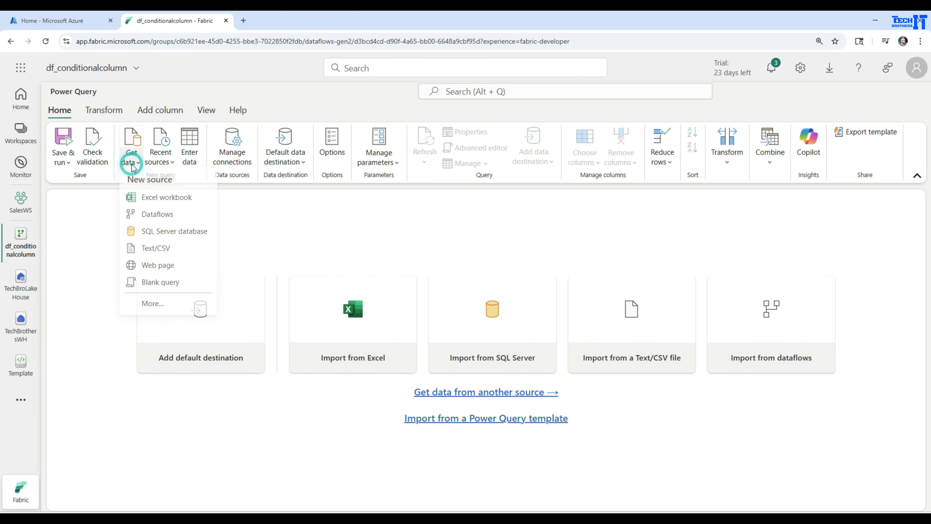
click(152, 303)
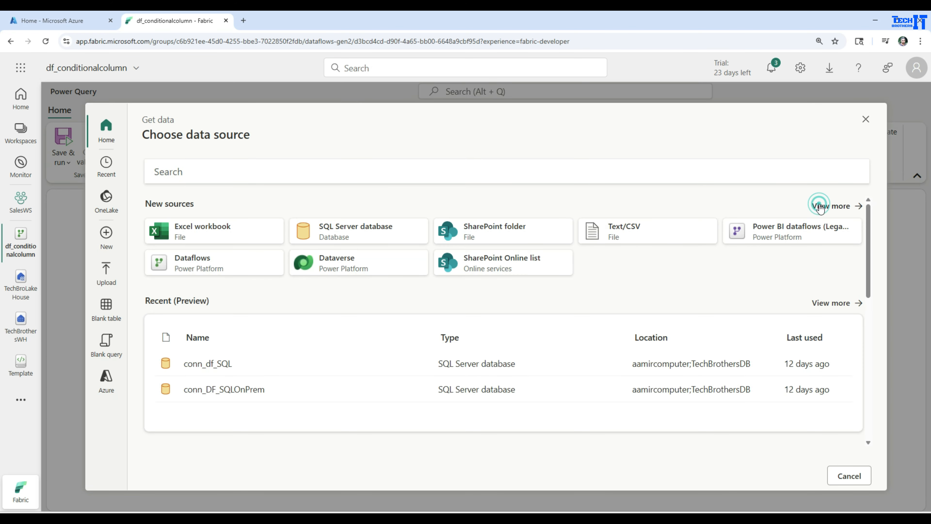
click(819, 205)
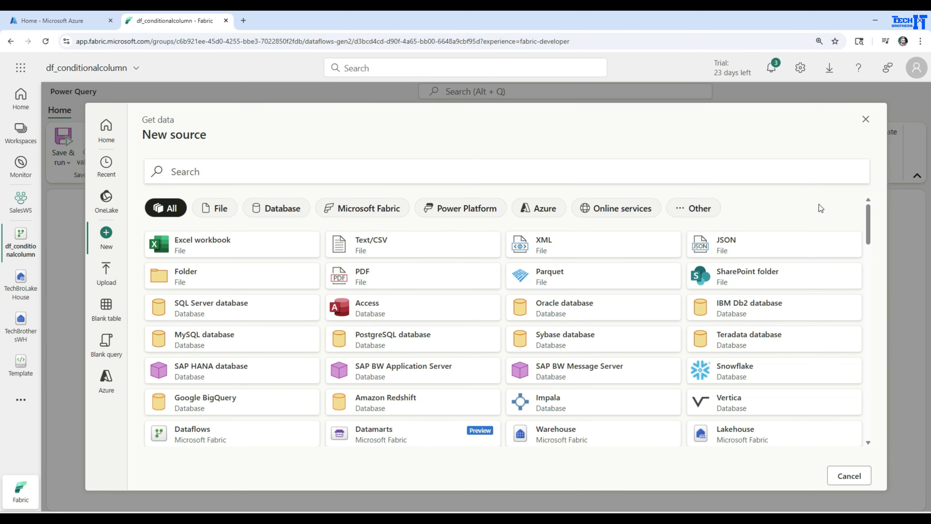
click(367, 208)
click(728, 251)
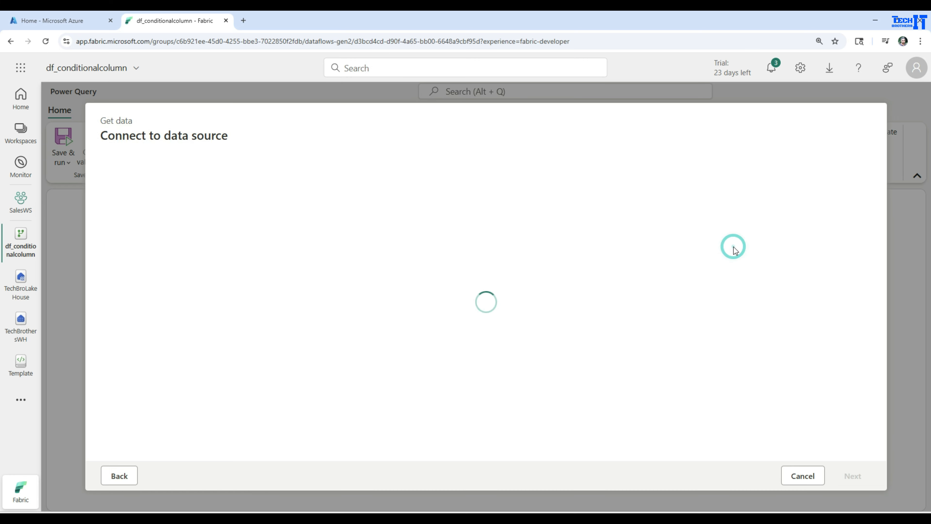
click(320, 208)
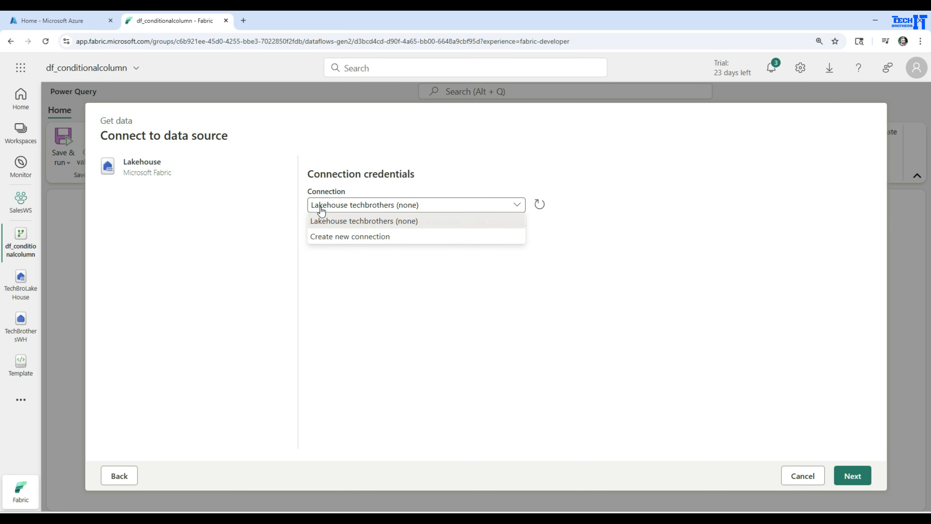
click(328, 237)
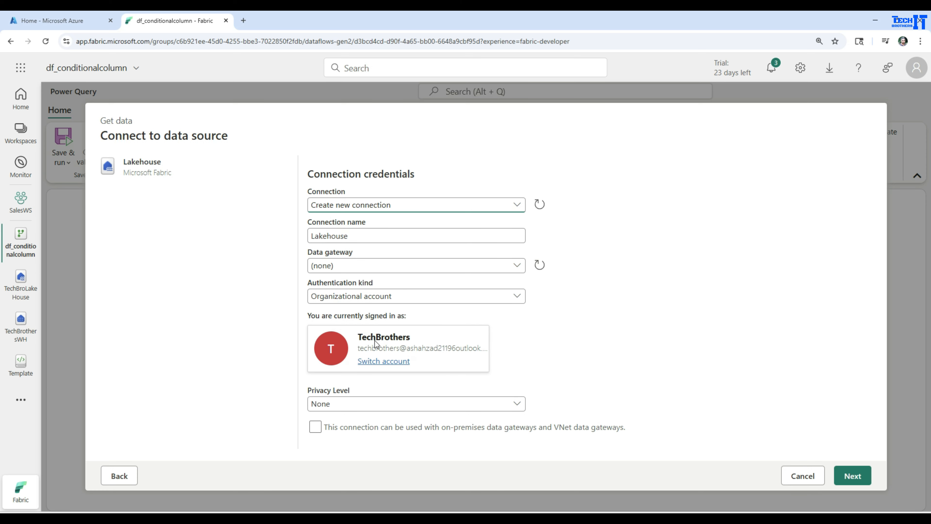
click(350, 207)
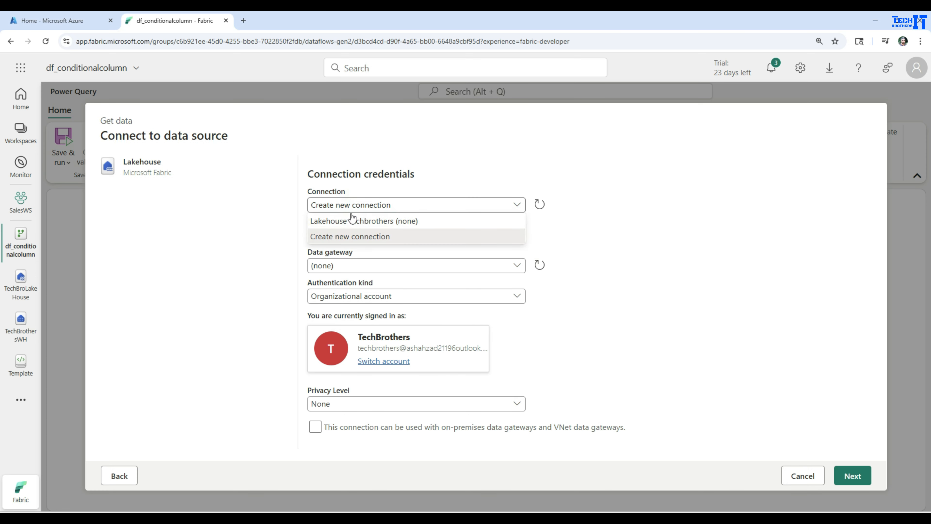
click(342, 221)
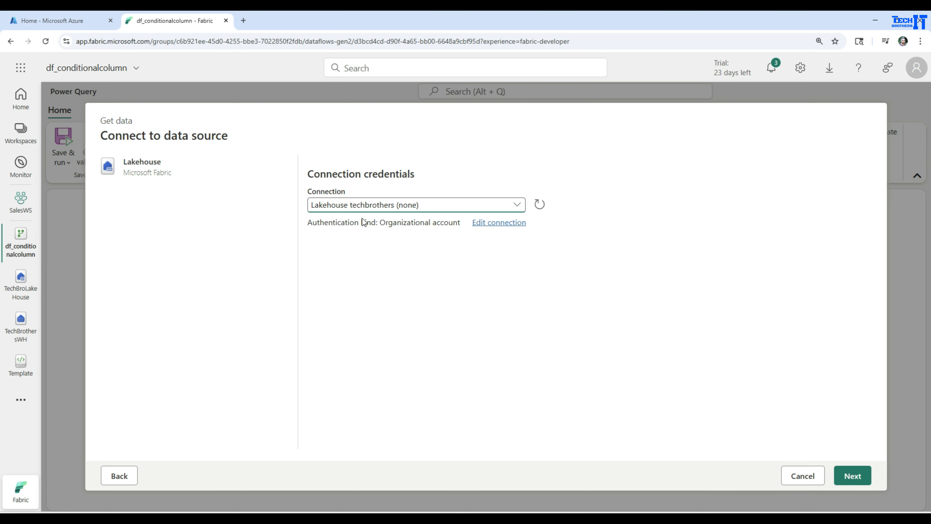
Step: Connect with the existing Lakehouse techbrothers connection and load customer_sample_with_duplicates.csv from TechBroLakeHouse Files > Staging
click(850, 476)
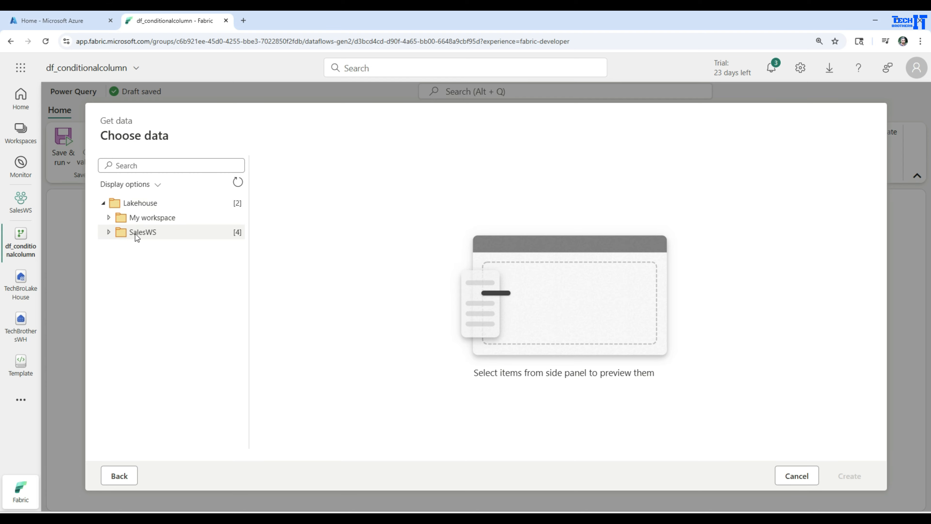
click(109, 232)
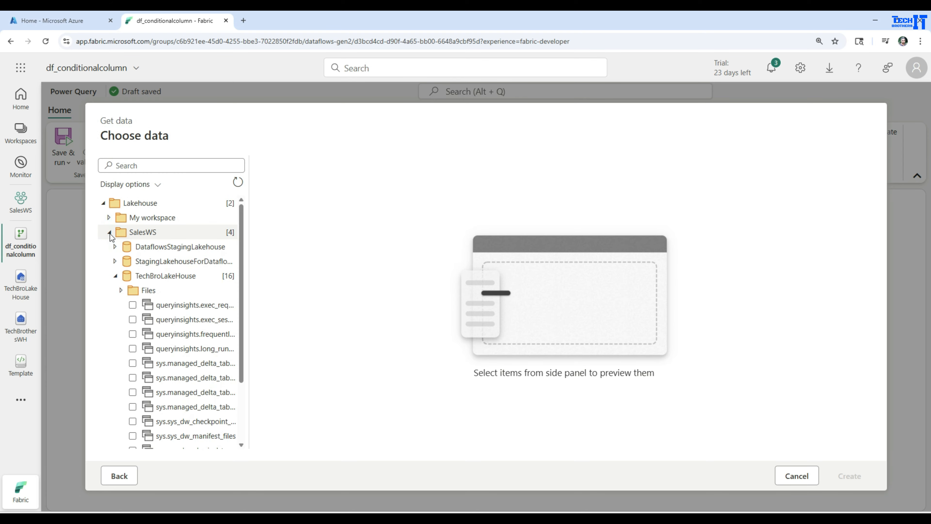
click(115, 276)
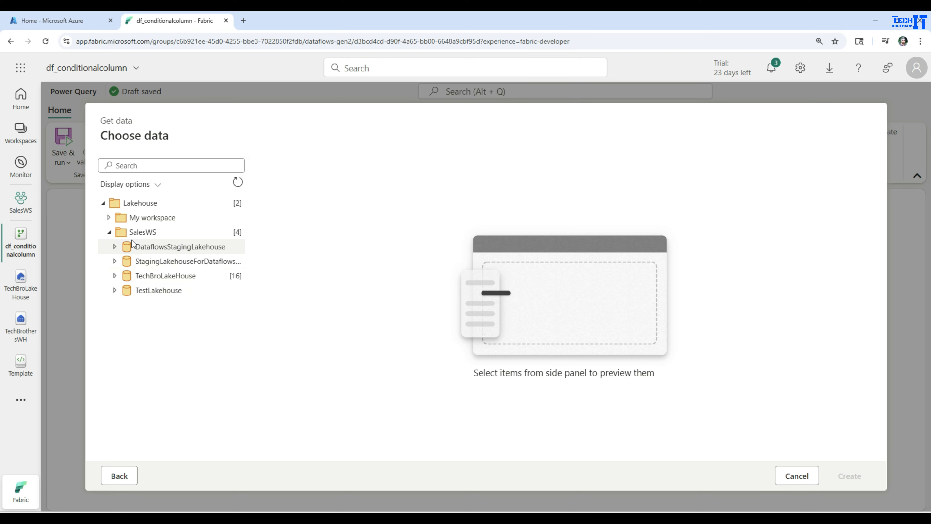
click(115, 275)
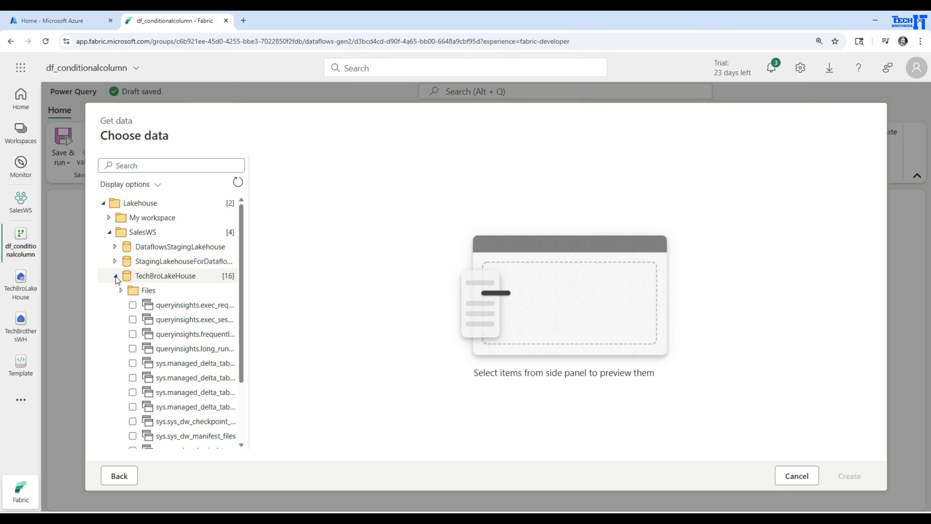
click(122, 291)
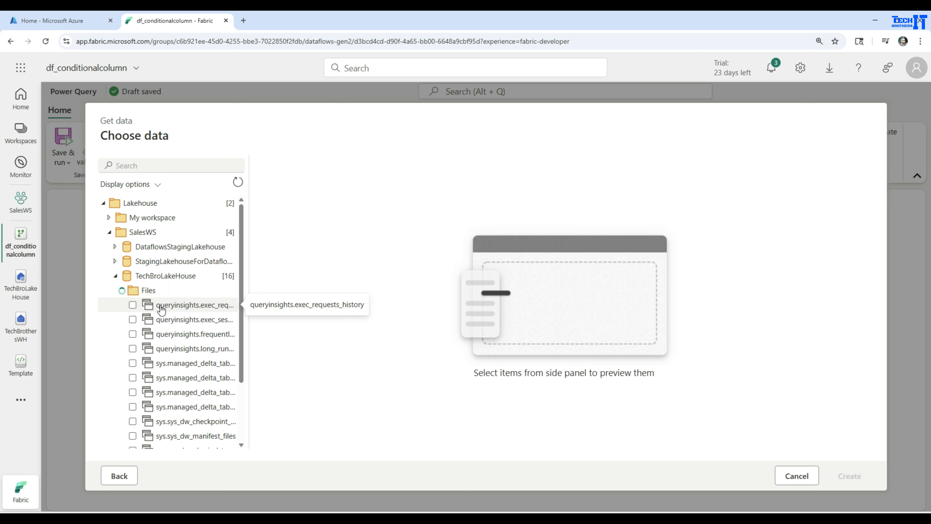
click(125, 321)
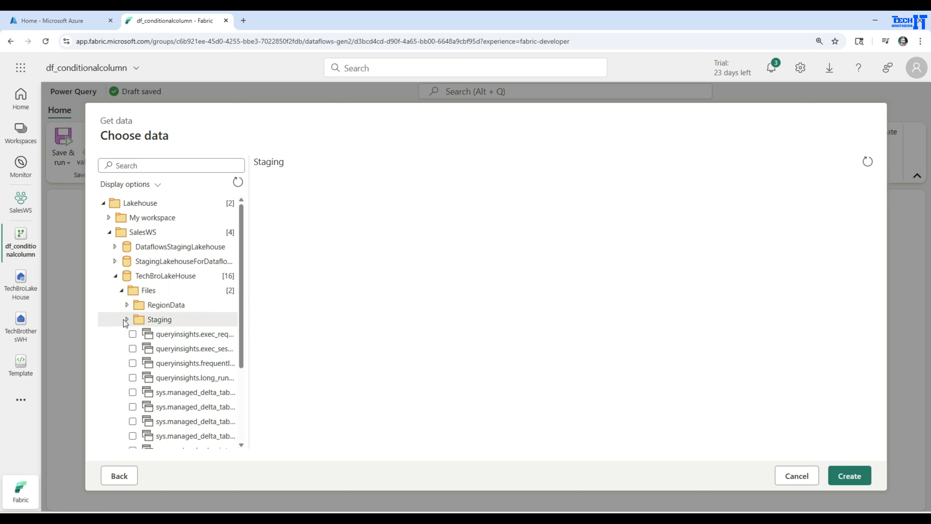
click(127, 319)
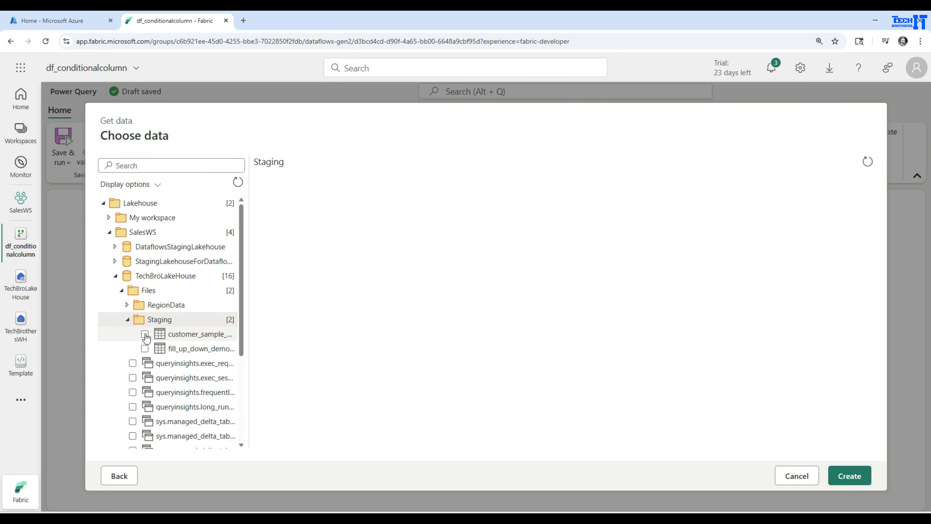
click(145, 334)
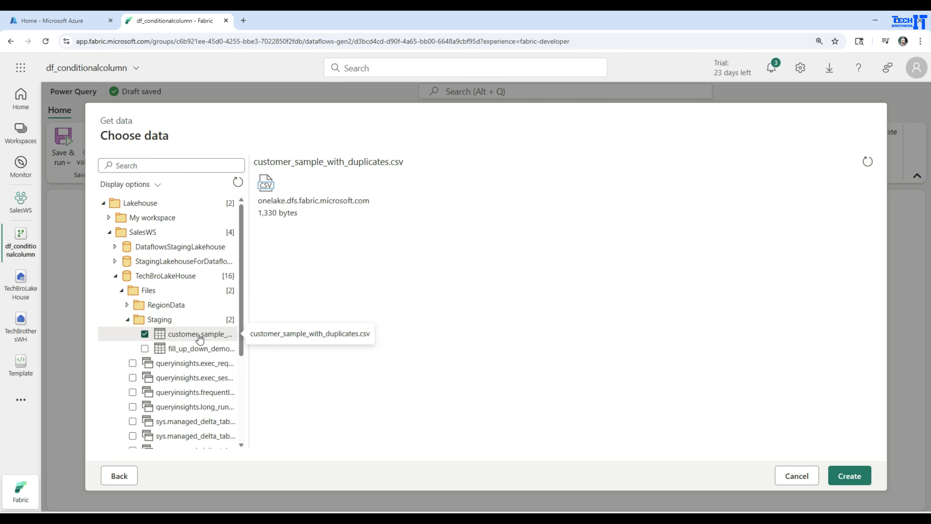
click(859, 475)
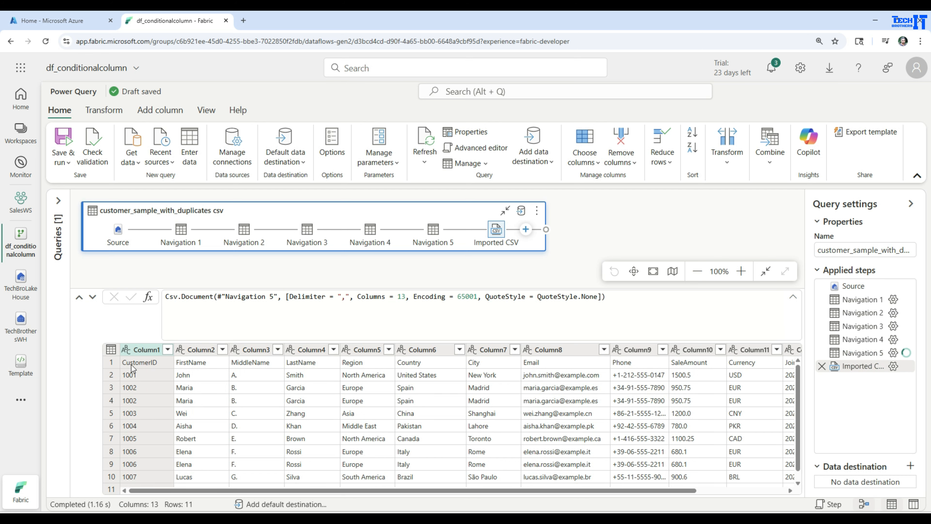
Step: Promote the first row of the table to column headers
click(112, 364)
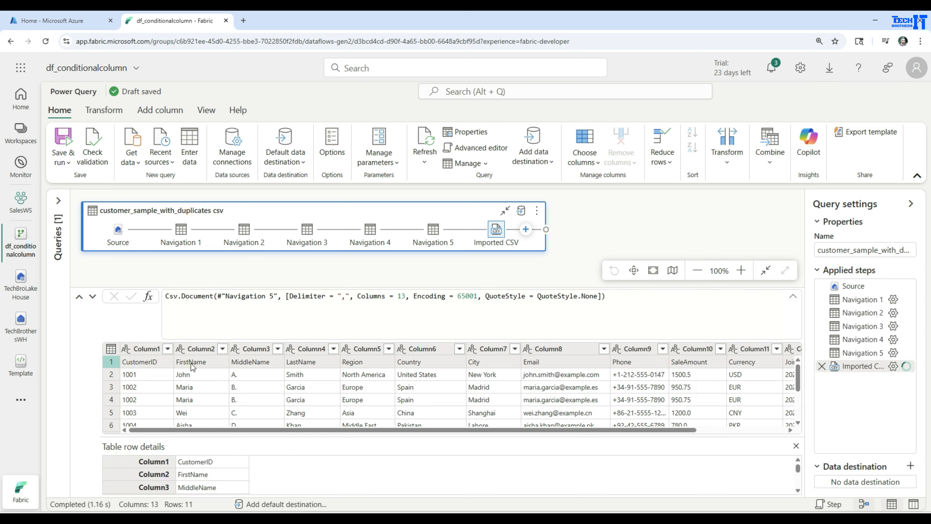
click(111, 349)
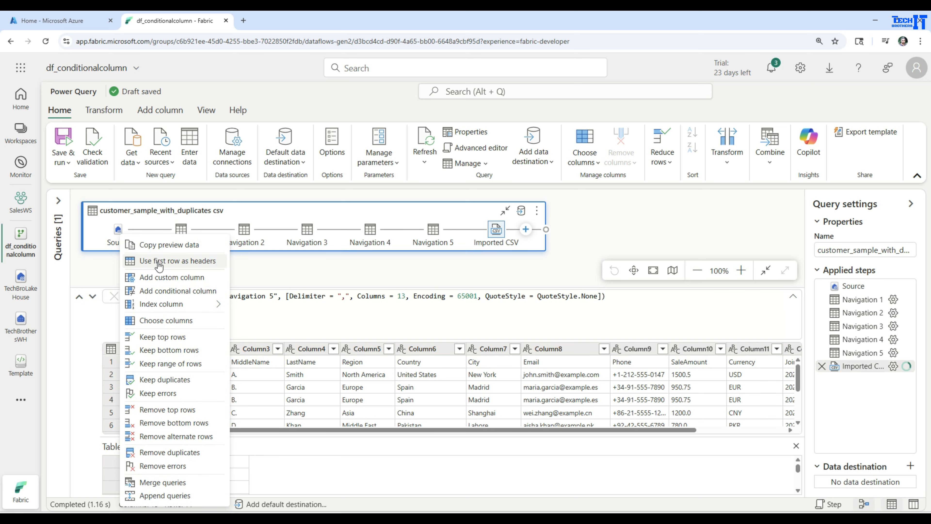
click(167, 262)
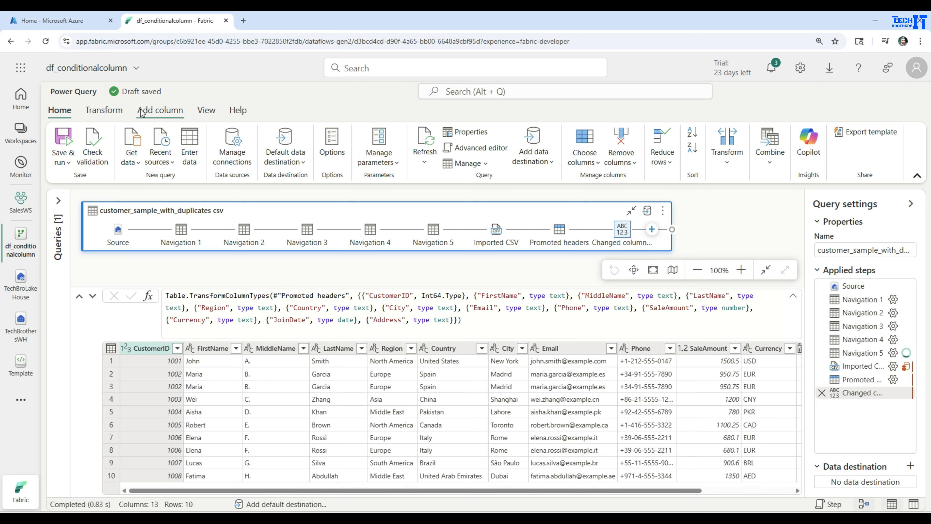
Step: Start adding a conditional column and name it RegionCode
click(153, 117)
click(190, 147)
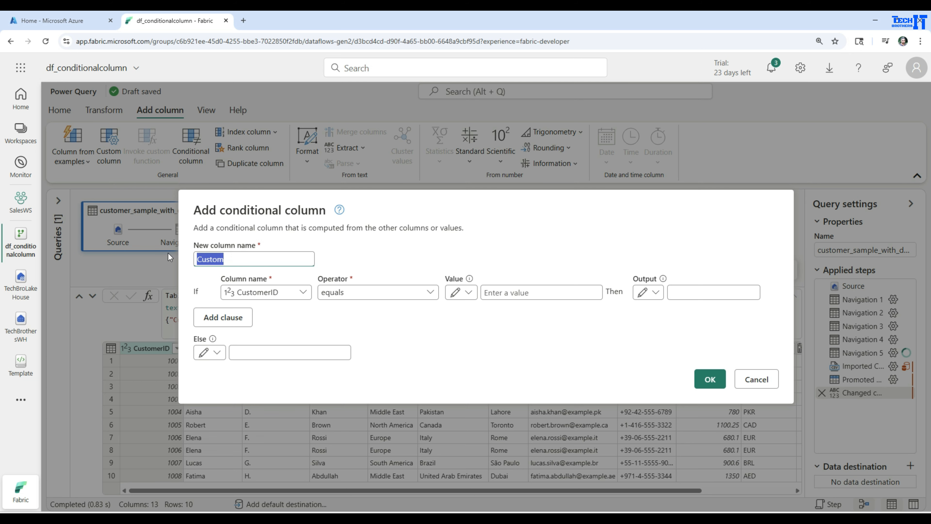
text(REgio)
key(BackSpace)
key(BackSpace)
key(BackSpace)
key(BackSpace)
text(egionCode)
Step: Set the first condition: if Region equals North America, output NA
click(264, 295)
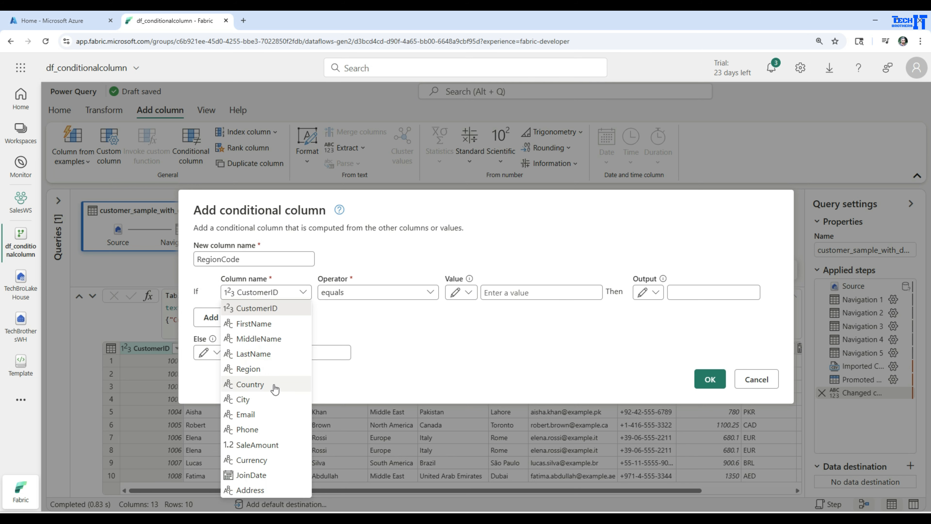
click(266, 369)
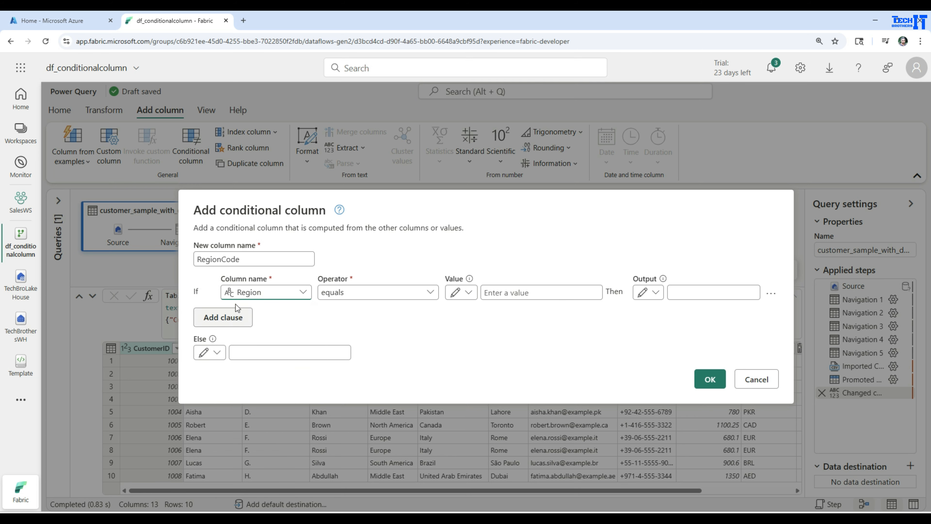
click(377, 296)
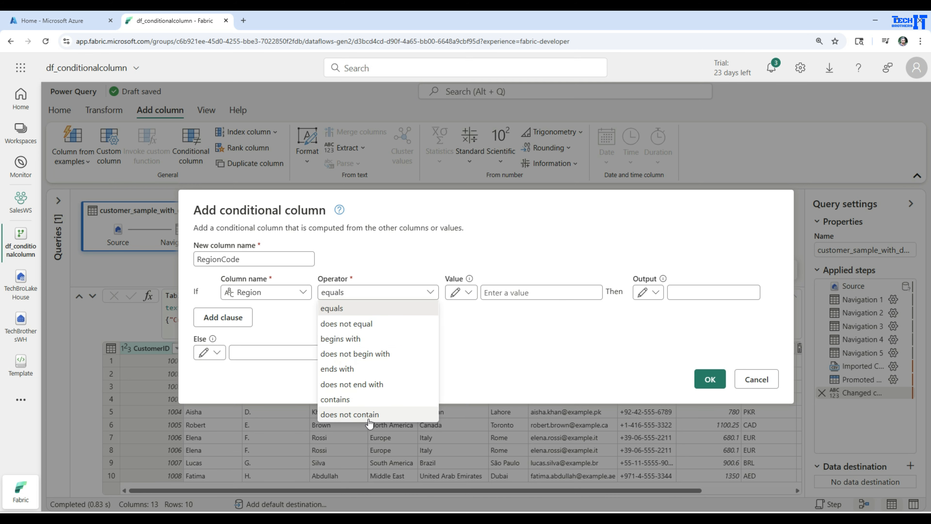
click(563, 292)
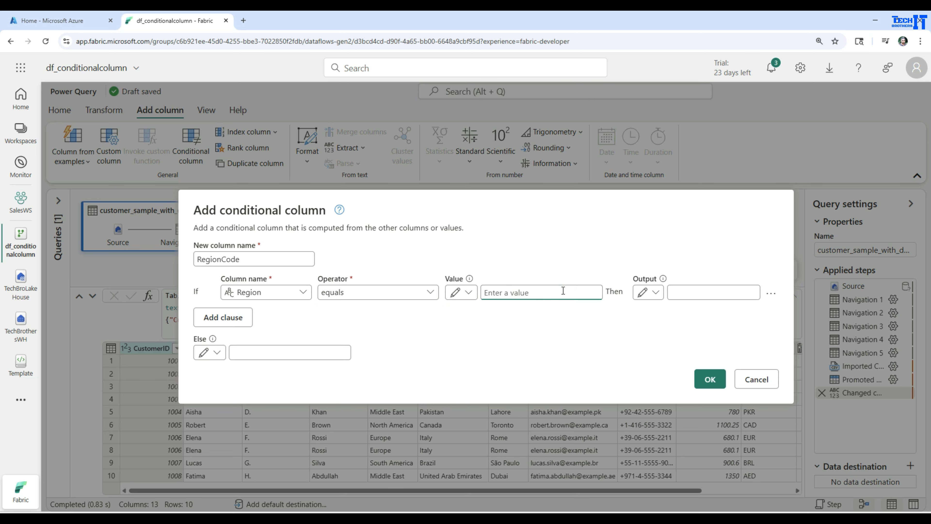
text(North America)
click(739, 294)
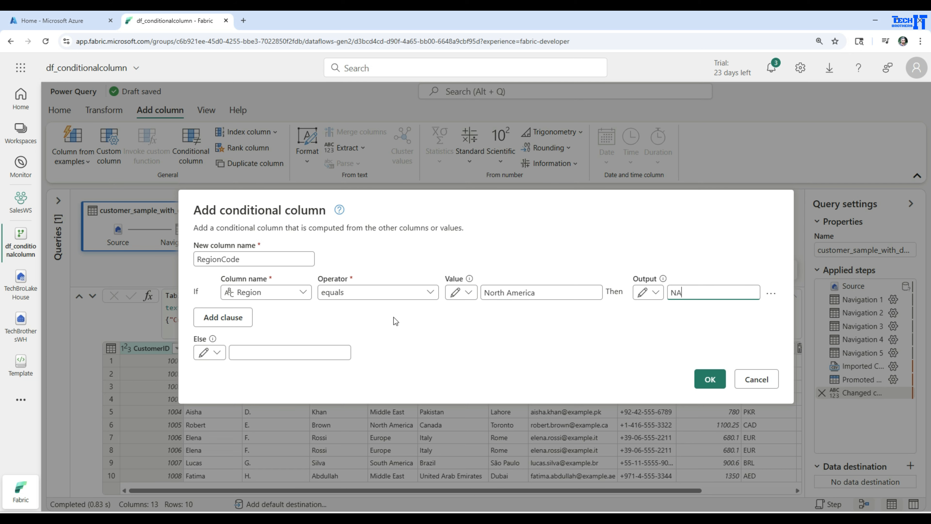
Step: Add an Else if clause: if Region equals Europe, output EU
click(222, 317)
click(277, 308)
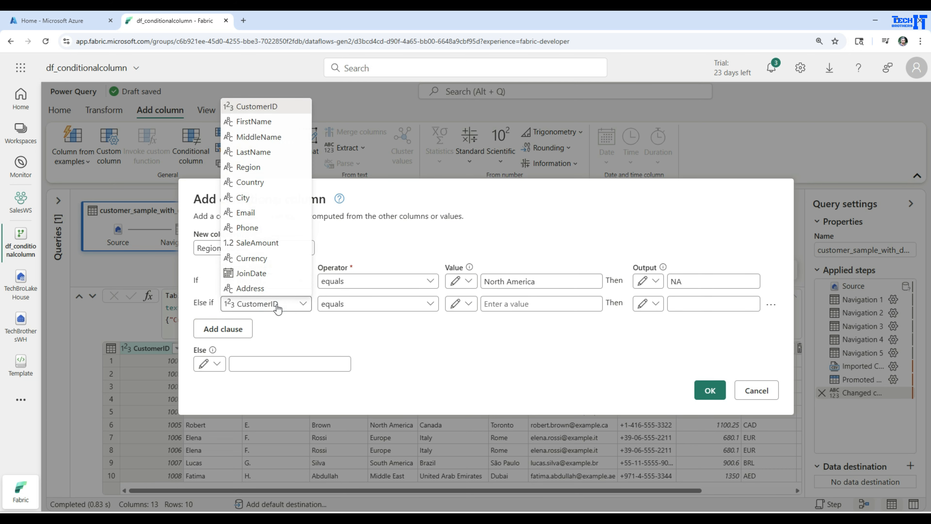
click(248, 167)
click(354, 305)
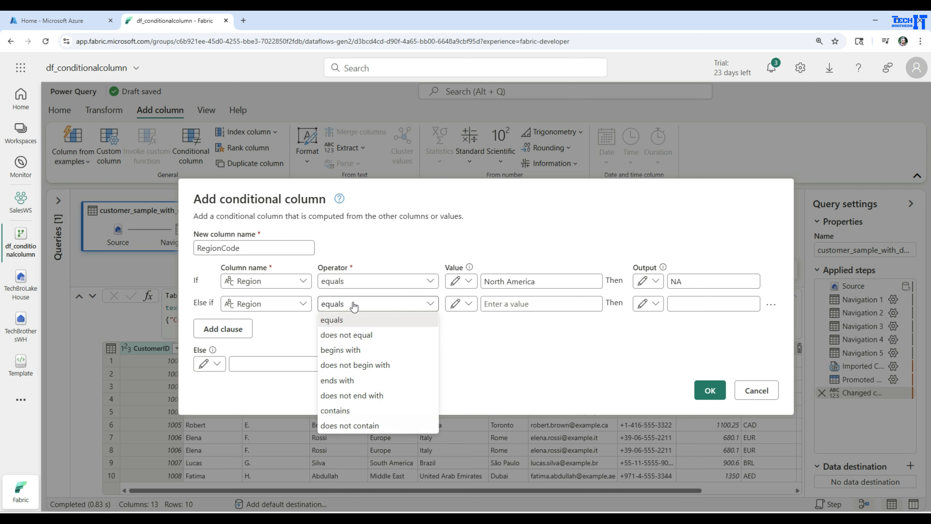
click(493, 343)
click(515, 305)
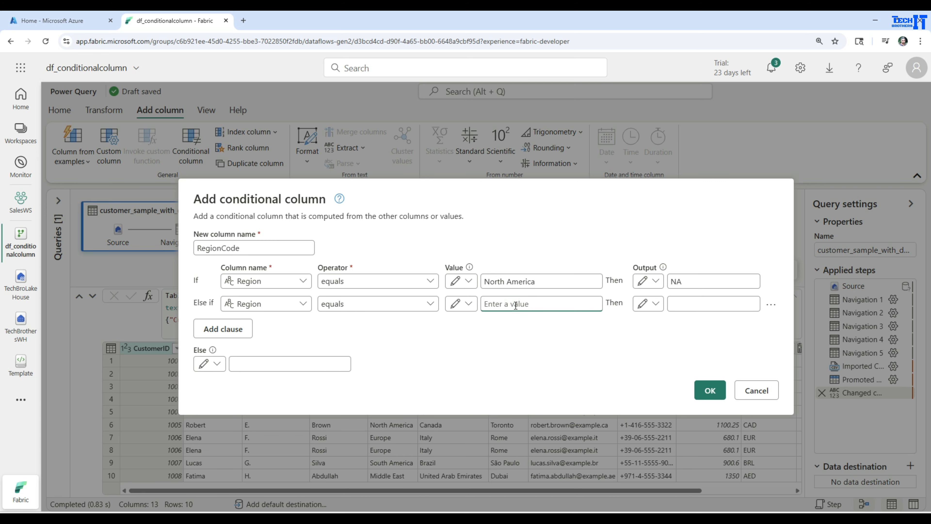
text(Europe)
click(712, 299)
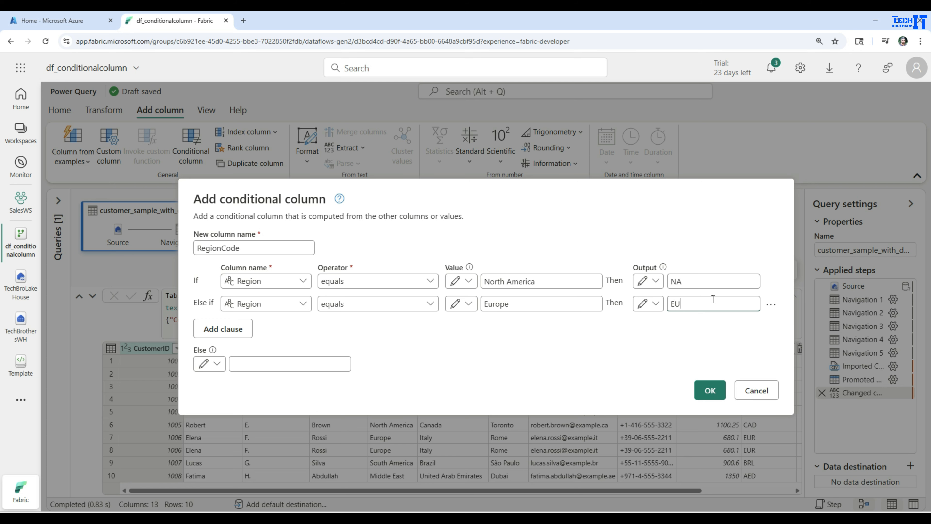
Step: Add another Else if clause: if Region equals Asia, output AS
click(235, 328)
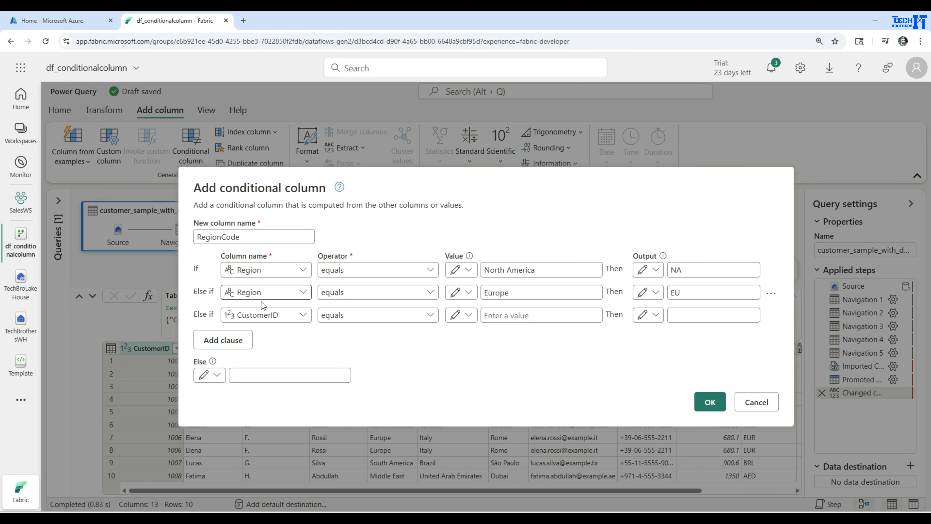
click(277, 315)
click(258, 182)
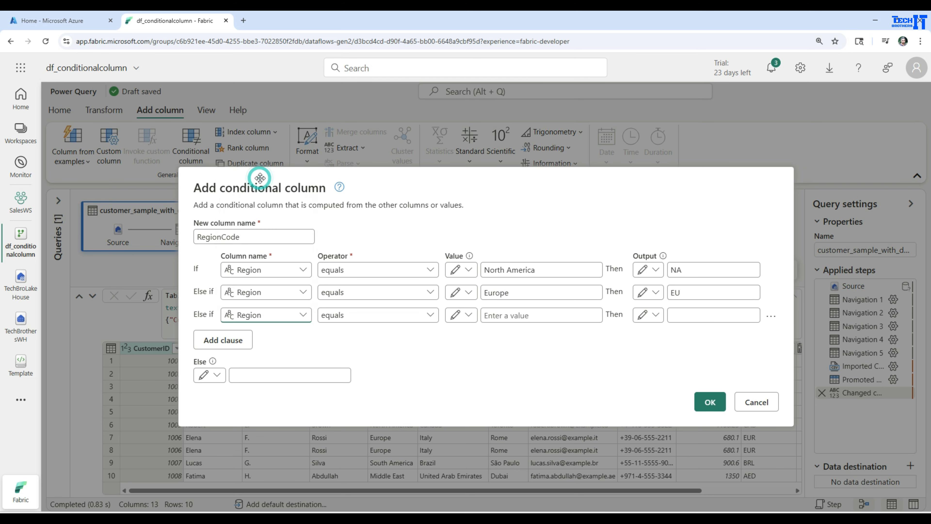
click(396, 320)
click(385, 330)
click(510, 316)
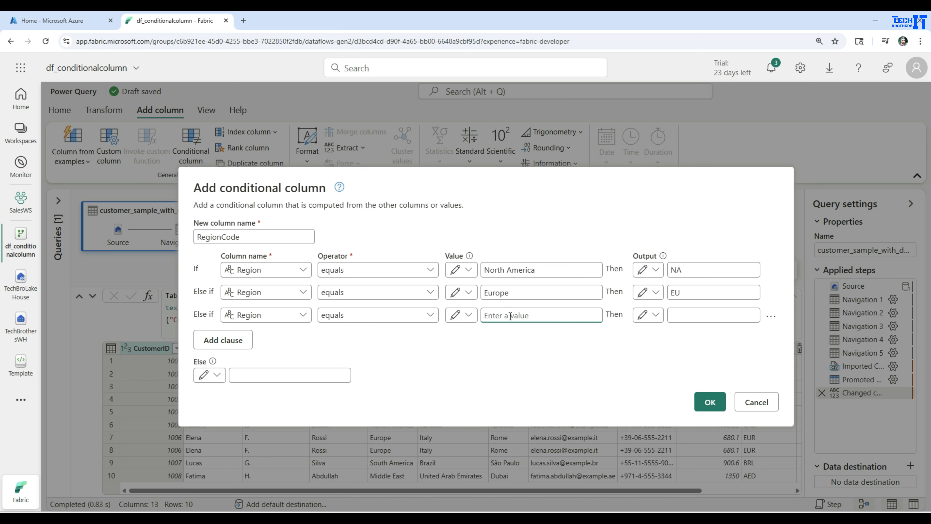
text(Asia)
click(689, 315)
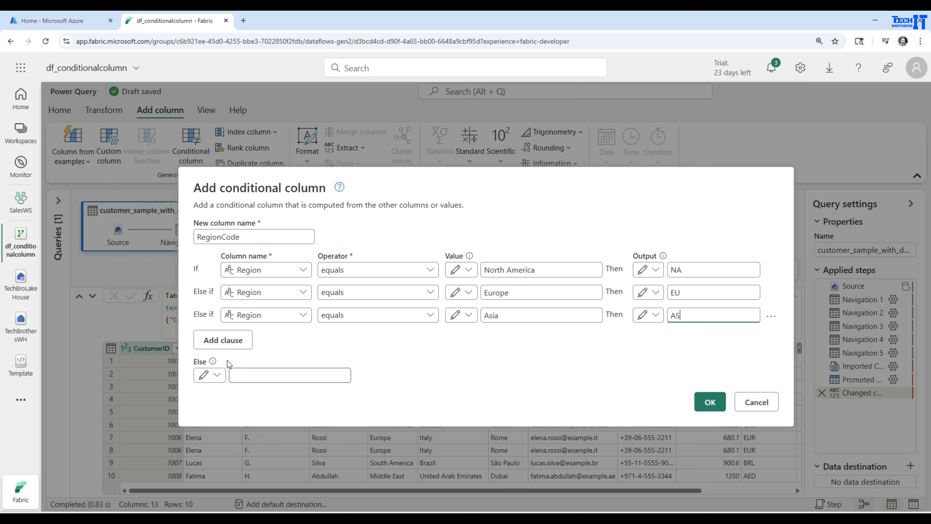
Step: Set the Else output to N/A and confirm the RegionCode conditional column
click(237, 372)
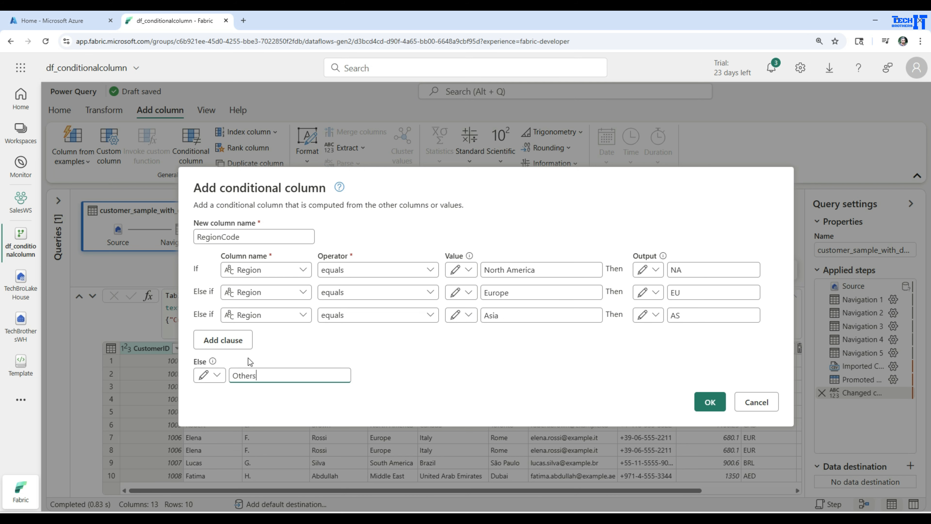
double_click(265, 375)
text(OR)
key(BackSpace)
text(ther)
key(BackSpace)
key(BackSpace)
key(BackSpace)
key(BackSpace)
key(BackSpace)
text(NA)
key(BackSpace)
text(/A)
drag(247, 374, 233, 373)
click(266, 372)
click(707, 403)
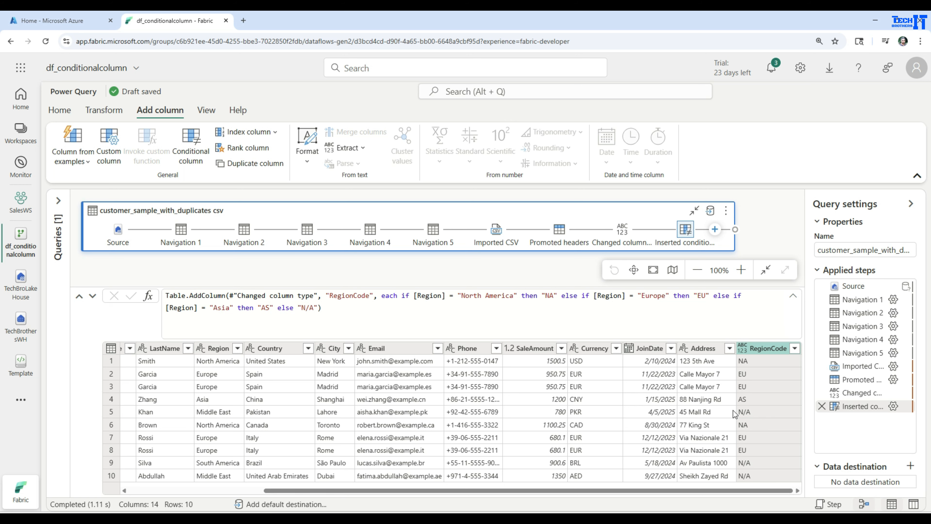
Step: Inspect the RegionCode value of the Middle East row in the cell details pane, then close it
click(220, 412)
click(762, 412)
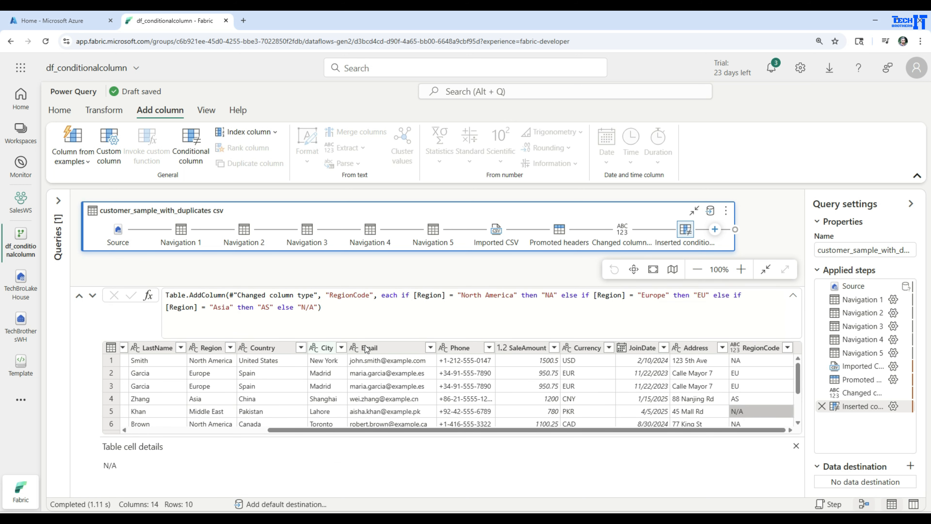
click(794, 448)
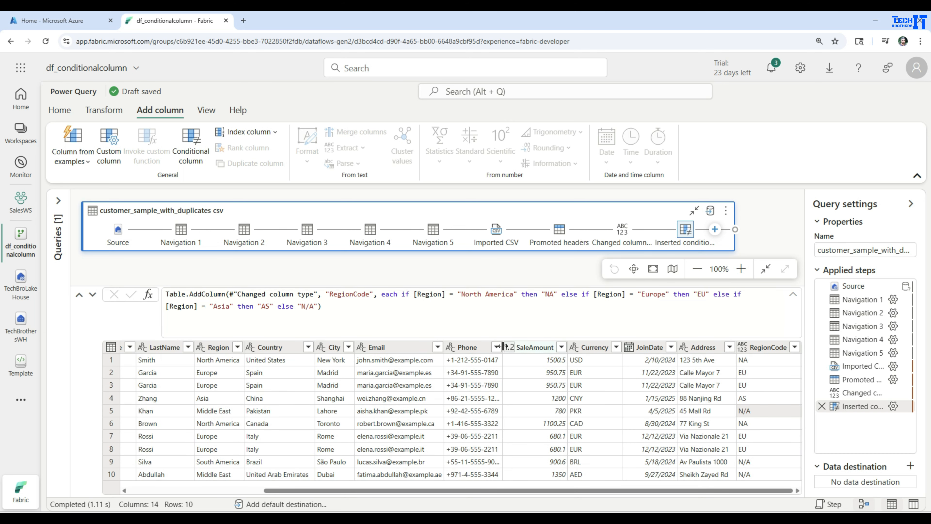
Step: Select the SaleAmount column and start a new conditional column named SalesTier
click(531, 347)
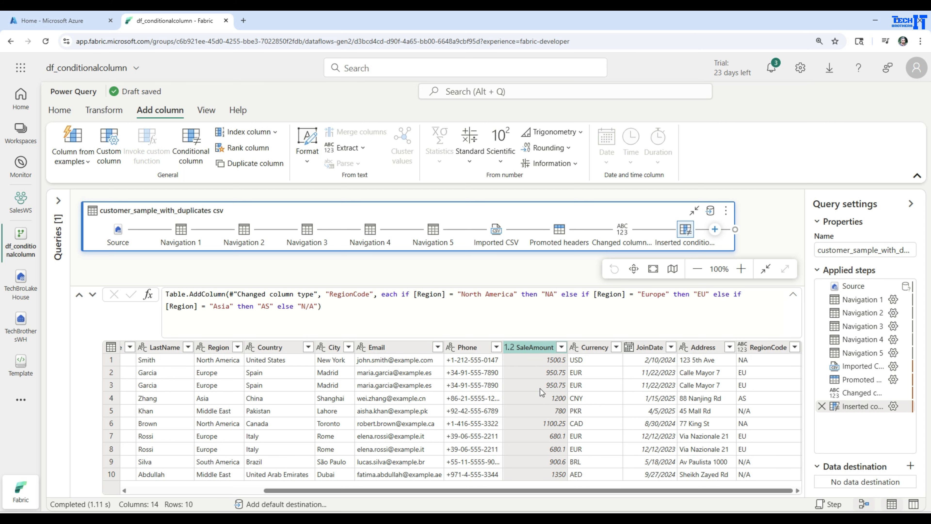
click(194, 151)
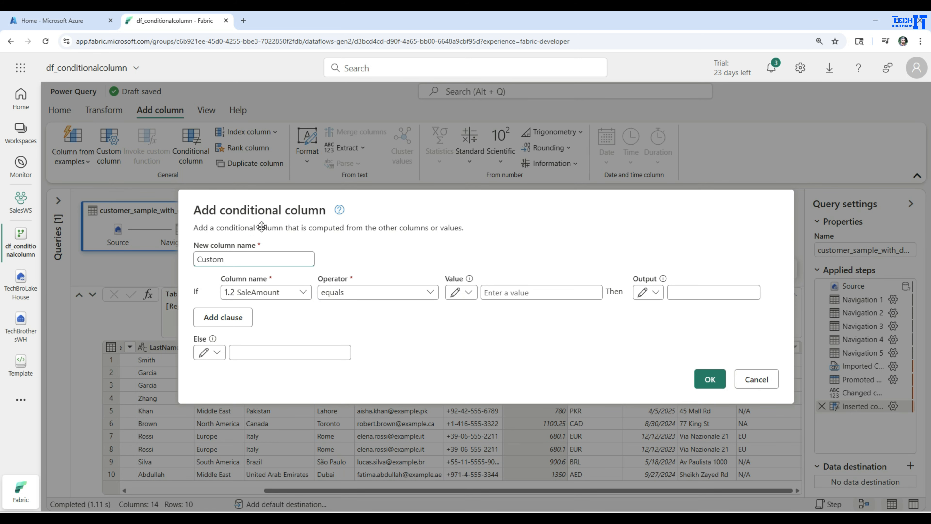
drag(245, 264, 162, 261)
text(SalesTier)
Step: Set the first condition: if SaleAmount is greater than or equal to 1000, output High
click(362, 298)
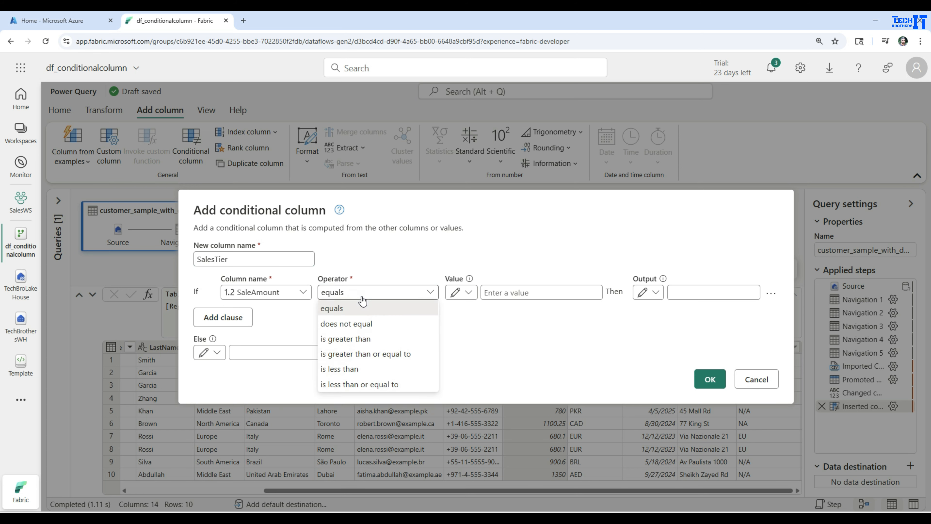
click(347, 358)
click(522, 293)
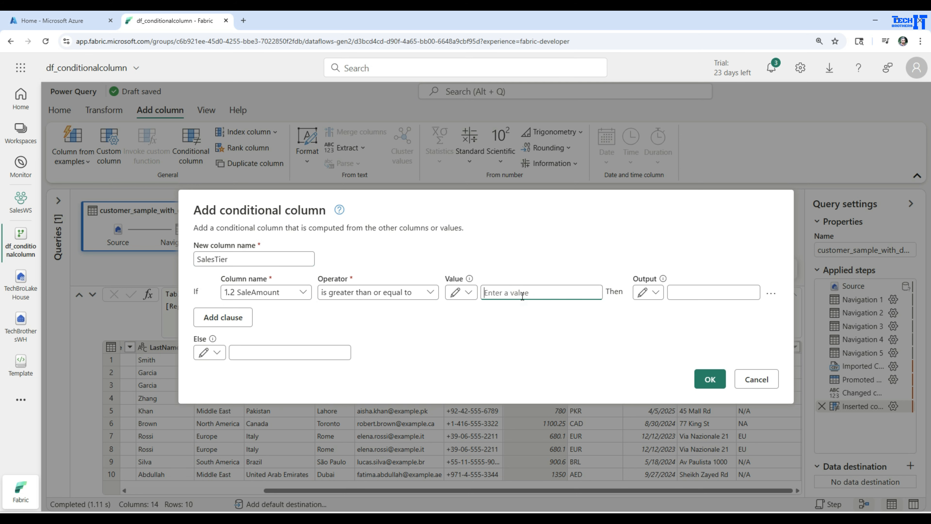
text(1000)
click(728, 292)
text(High)
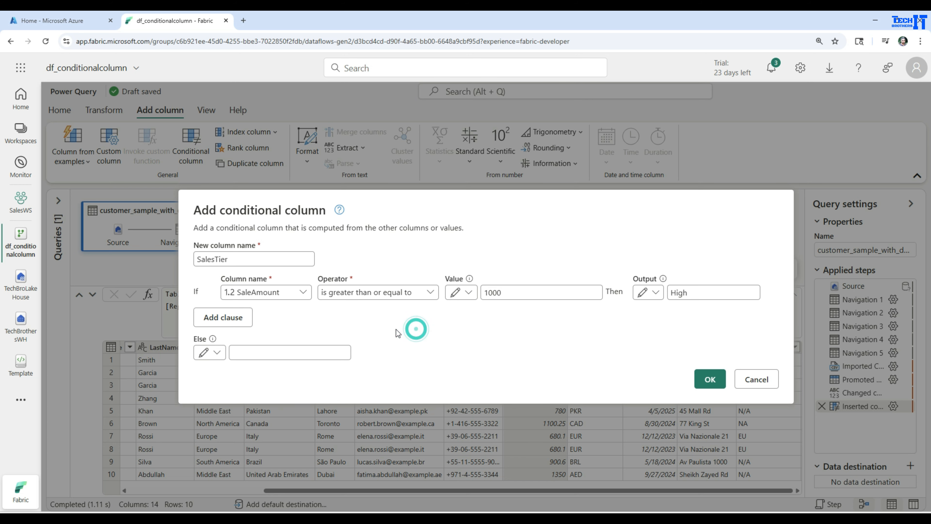
Step: Add a clause where SaleAmount greater than or equal to 500 outputs Medium, and set the Else output to Low
click(235, 318)
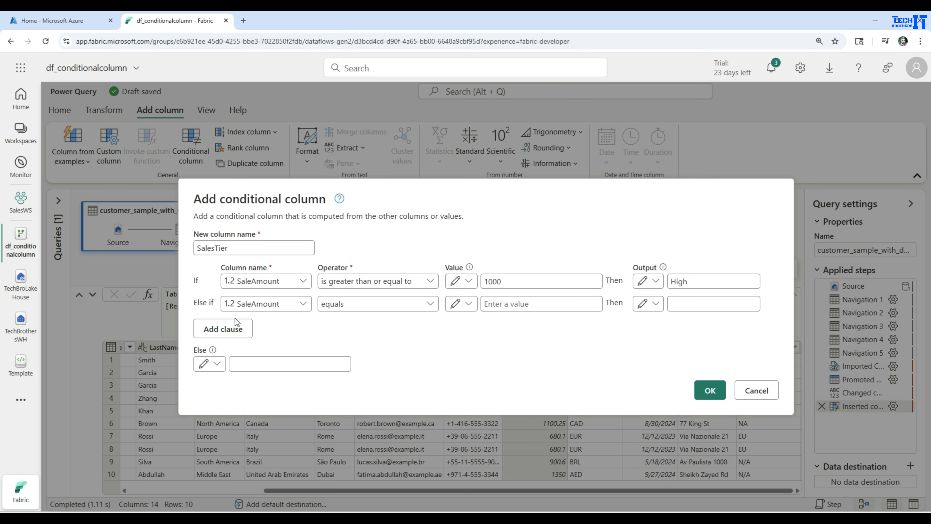
click(412, 308)
click(385, 365)
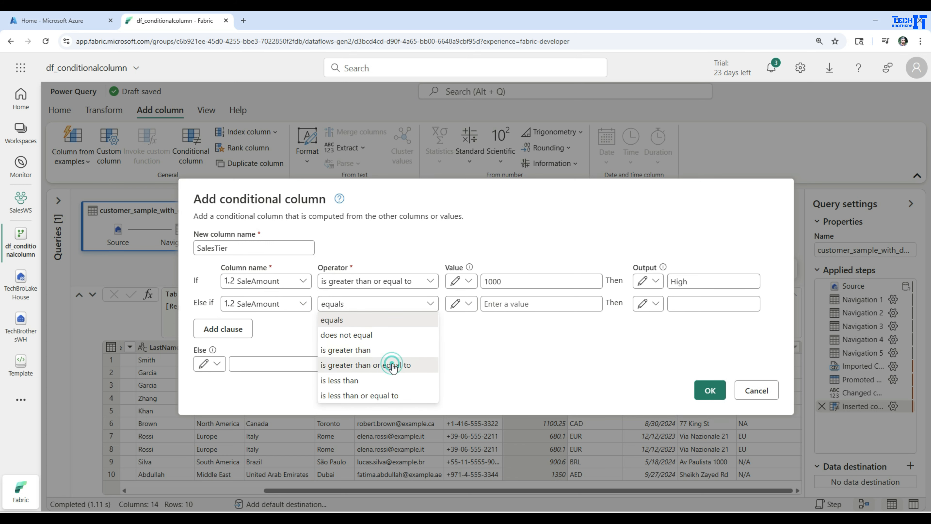
click(517, 303)
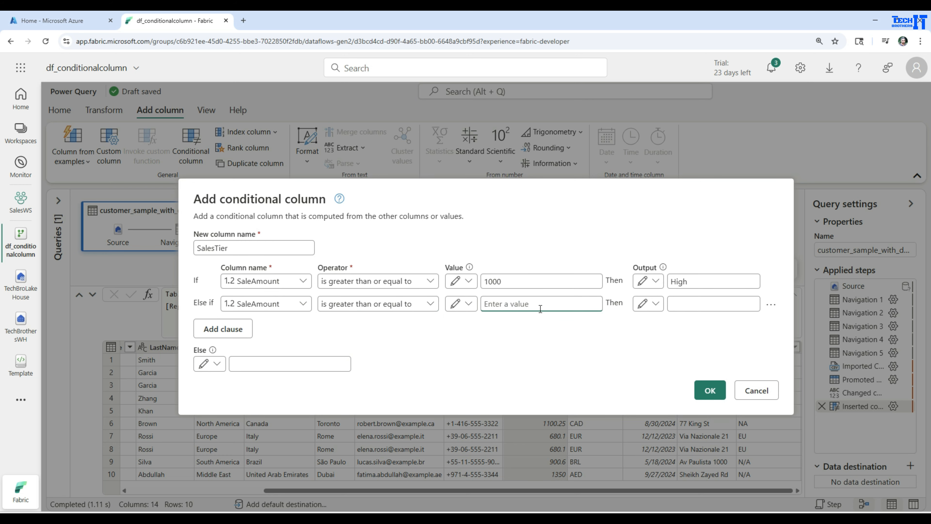
text(500)
click(721, 304)
text(Medi)
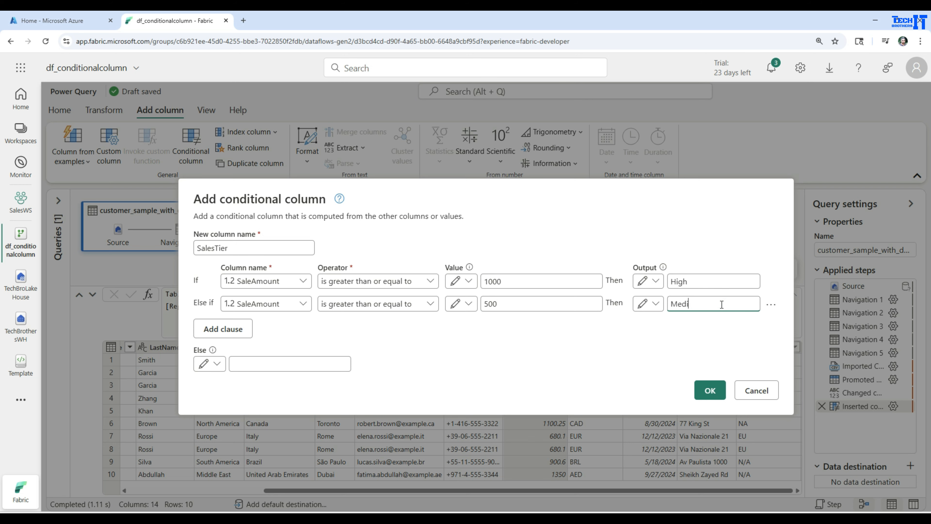
text(cumum)
click(330, 361)
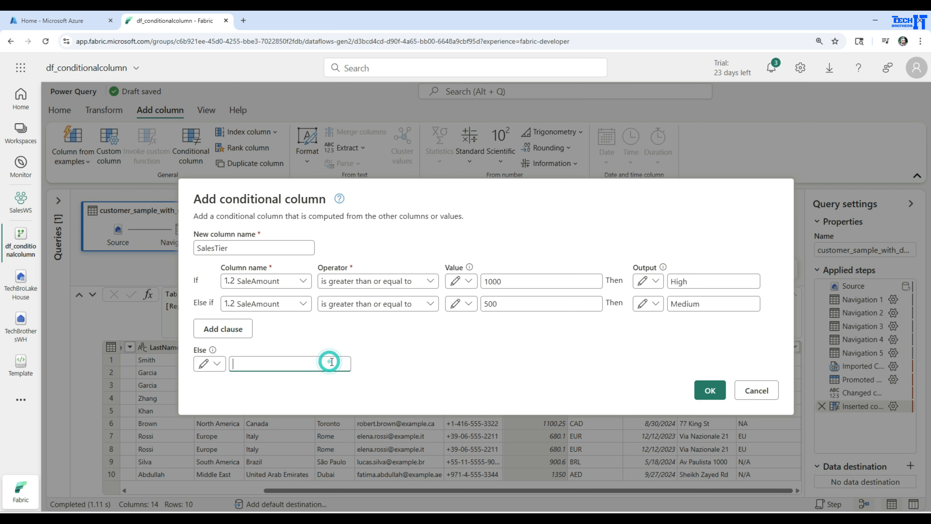
text(Low)
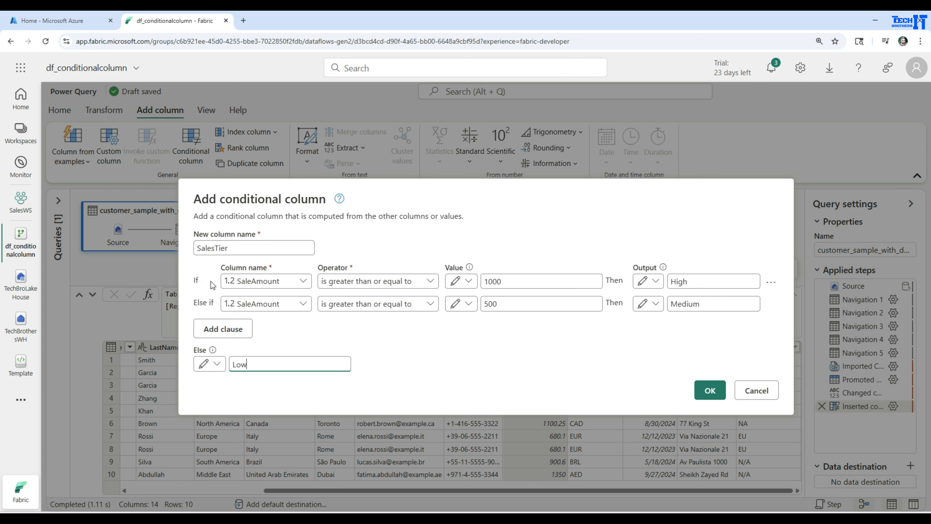
click(220, 327)
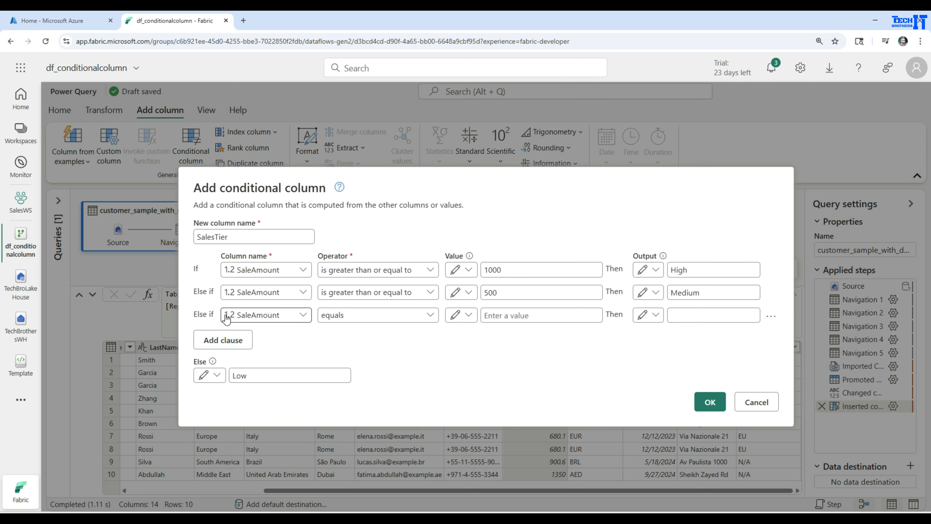
click(775, 320)
click(784, 332)
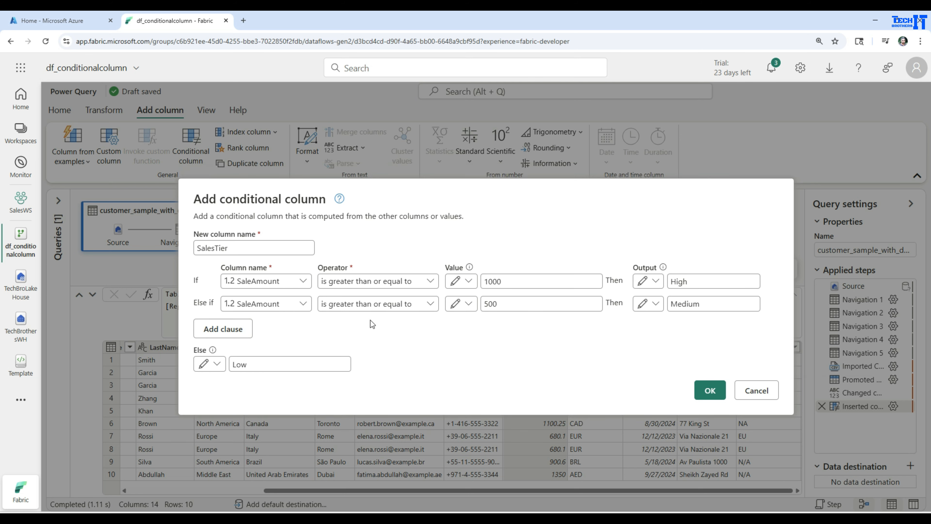
Step: Confirm the SalesTier conditional column
click(709, 390)
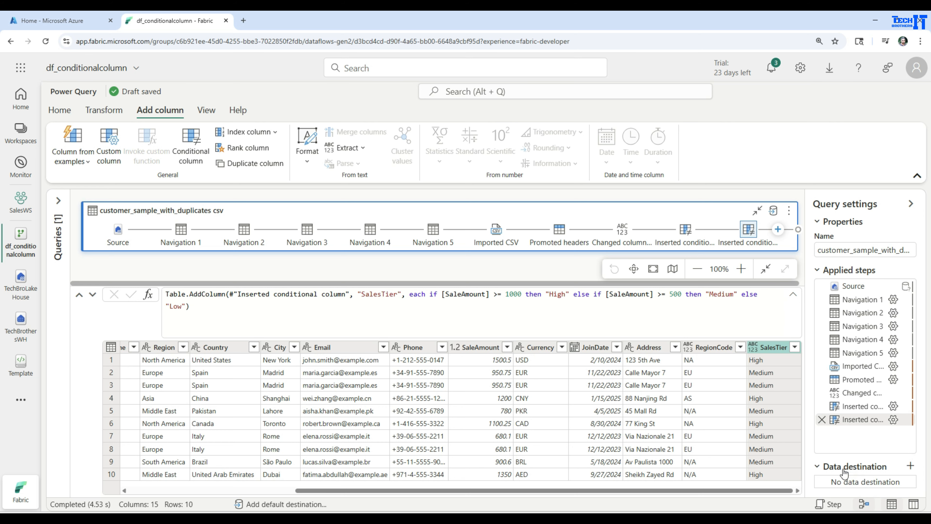
Step: Browse the available new data destination types, then close the destination dialog
click(910, 466)
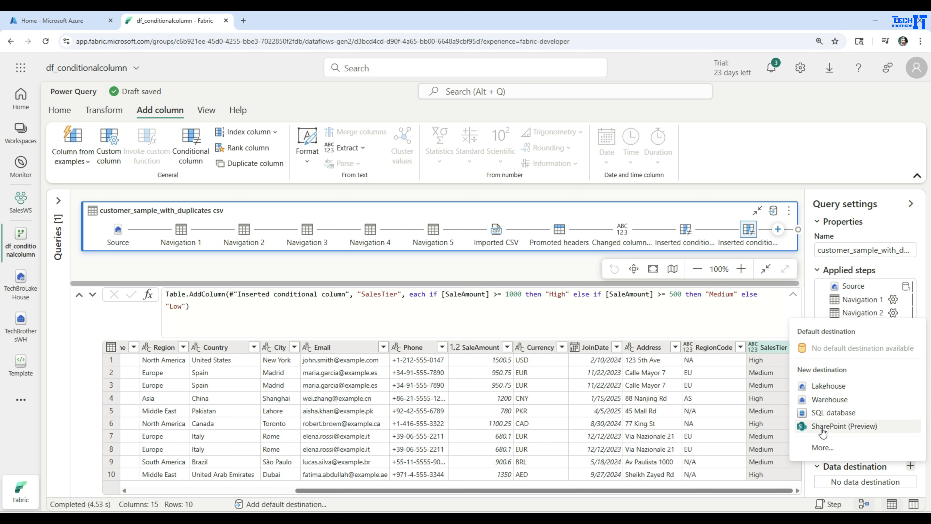
click(823, 447)
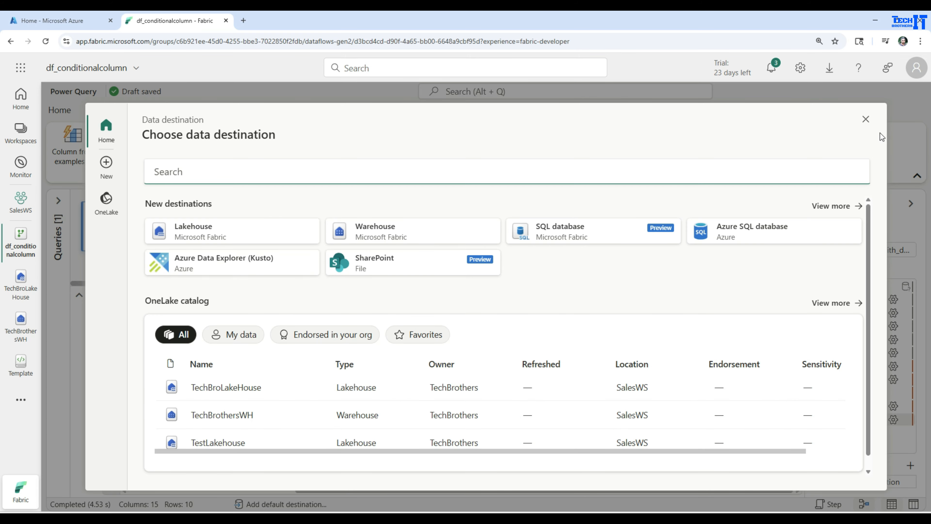
click(830, 206)
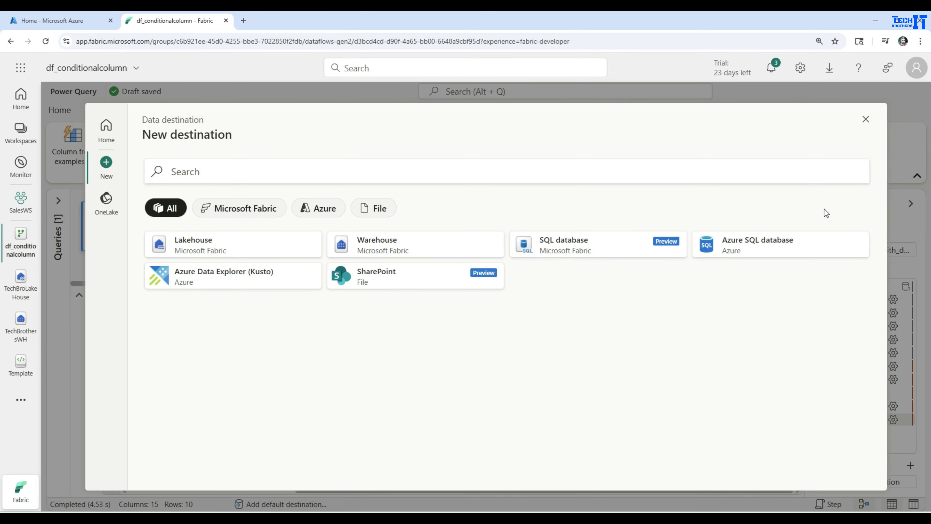
click(865, 119)
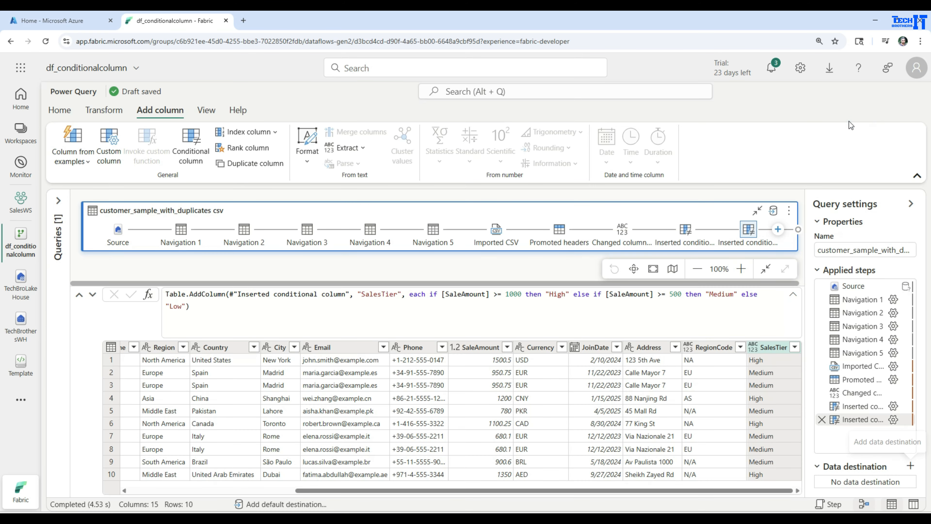